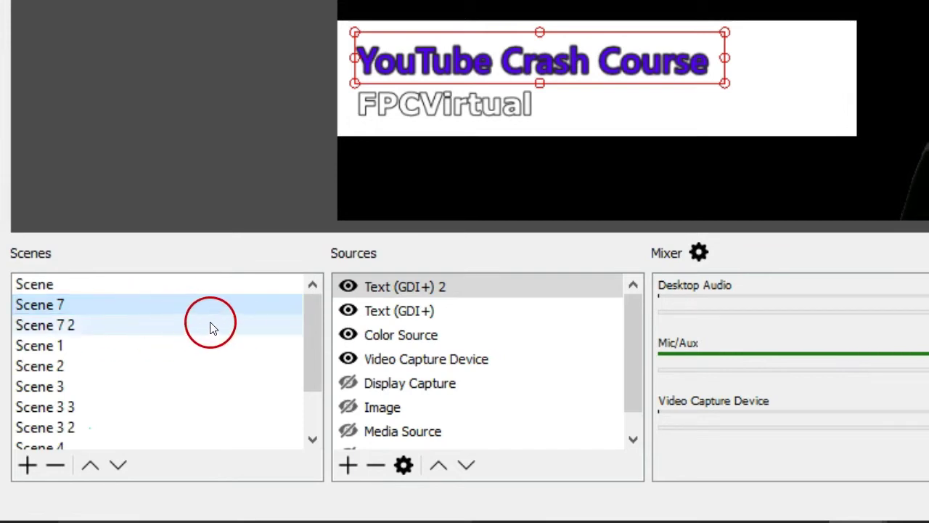
Switch to Scene 7 2 to view its sources.
{"action": "left_click", "coordinate": [121, 325]}
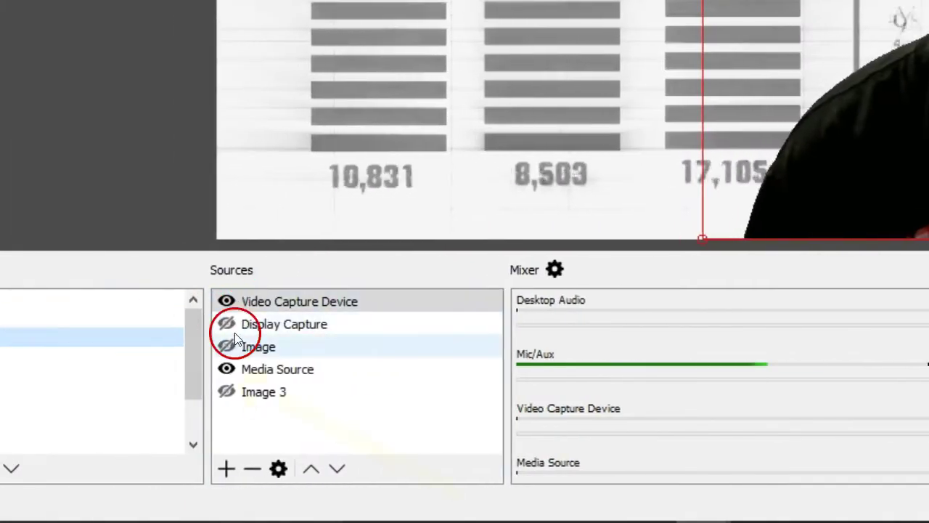
{"action": "left_click", "coordinate": [227, 368]}
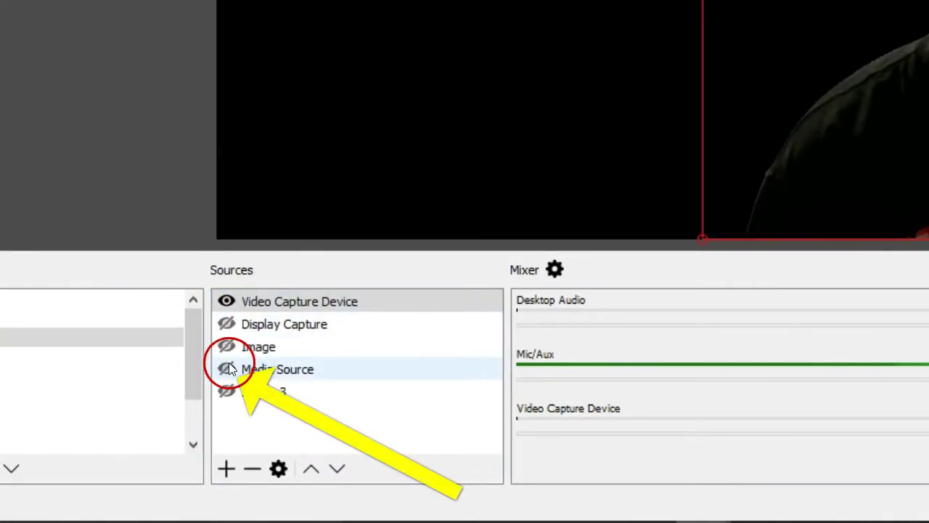
{"action": "left_click", "coordinate": [6, 318]}
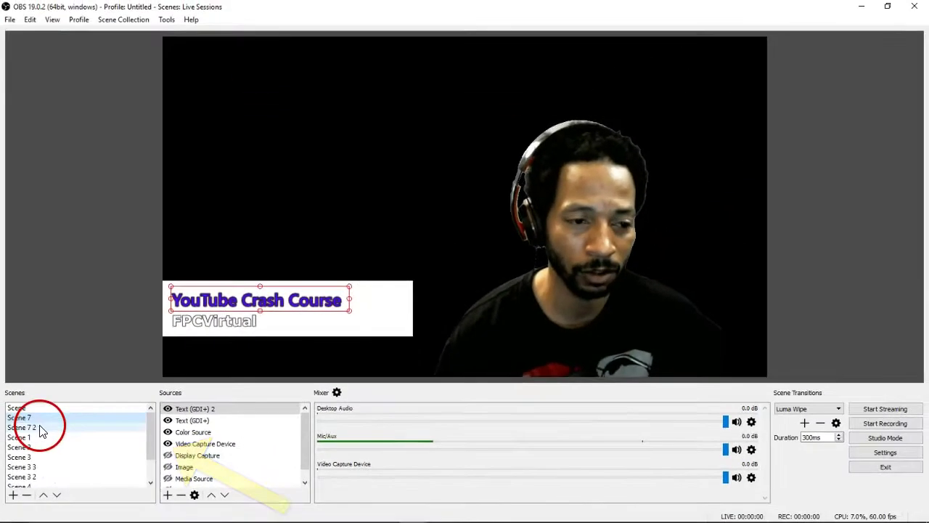
{"action": "left_click", "coordinate": [6, 337]}
{"action": "left_click", "coordinate": [43, 418]}
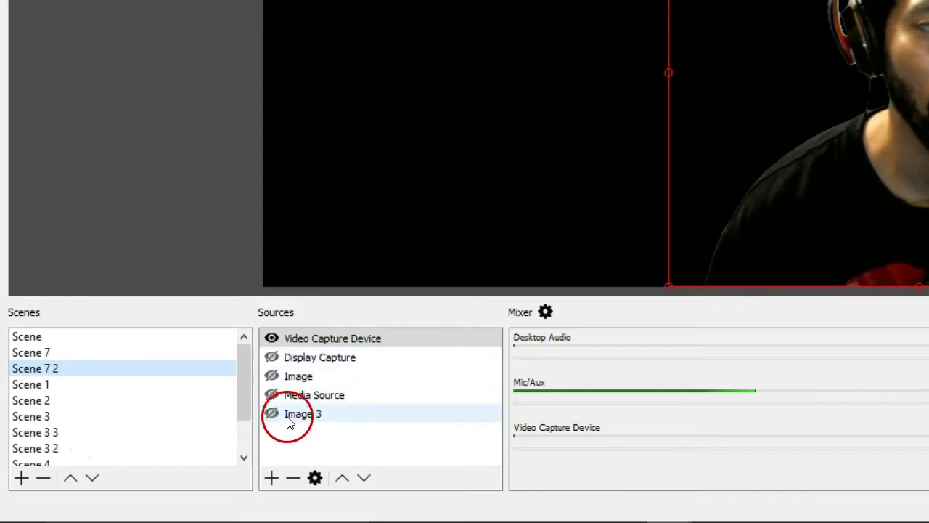
{"action": "left_click", "coordinate": [273, 396]}
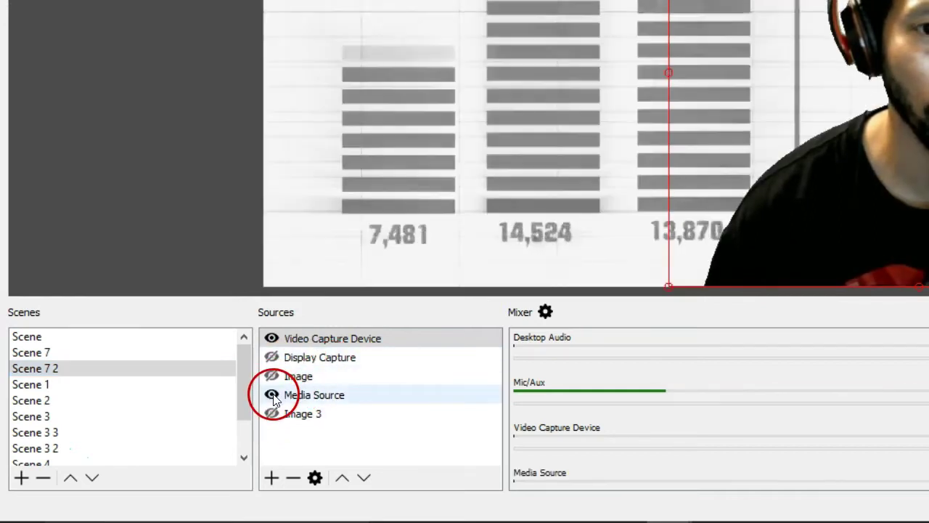
{"action": "left_click", "coordinate": [98, 355]}
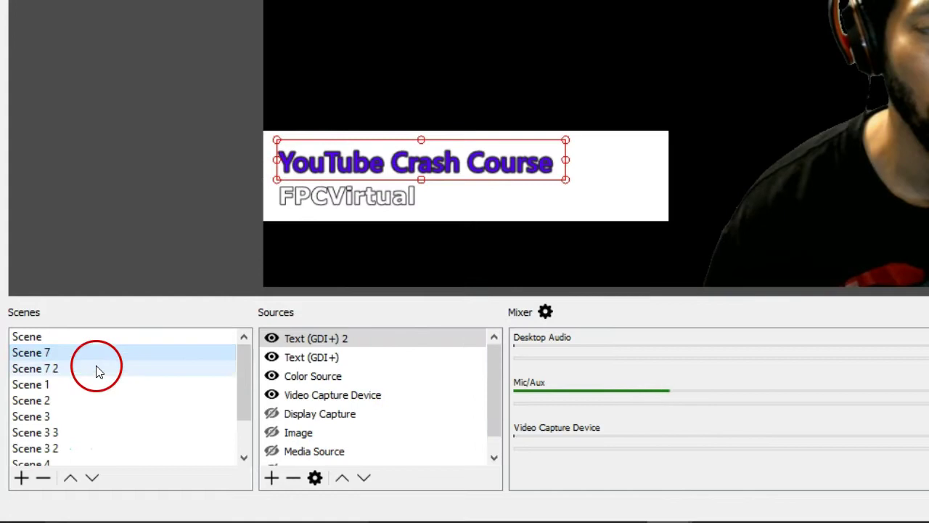
{"action": "left_click", "coordinate": [96, 369]}
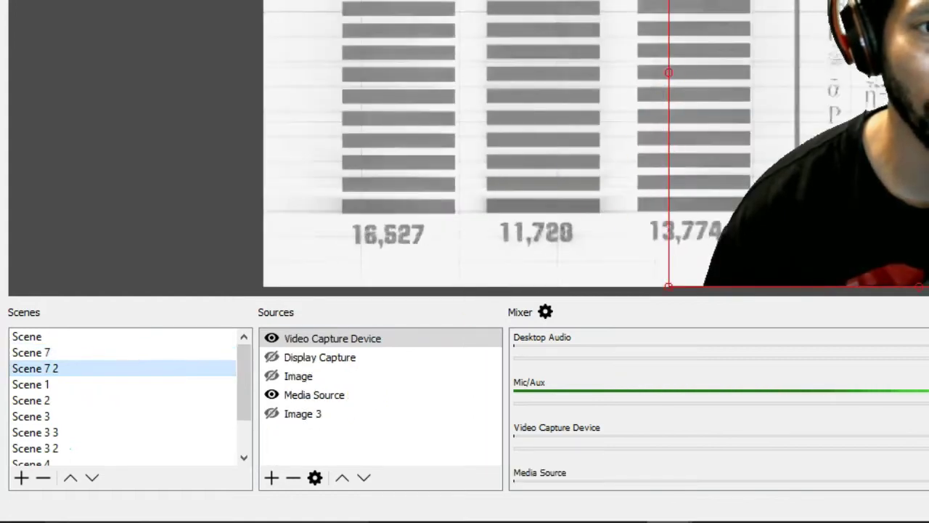
{"action": "left_click", "coordinate": [143, 354]}
{"action": "left_click", "coordinate": [130, 371]}
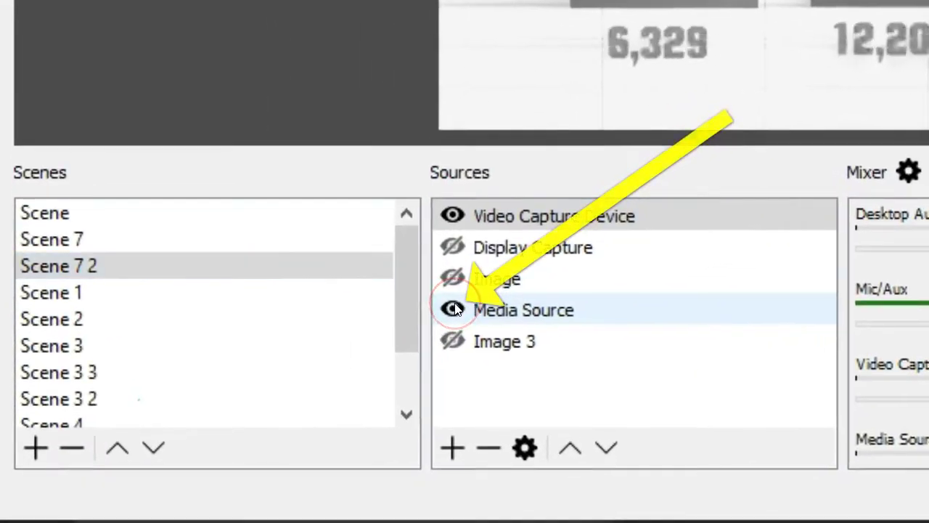
{"action": "left_click", "coordinate": [281, 392]}
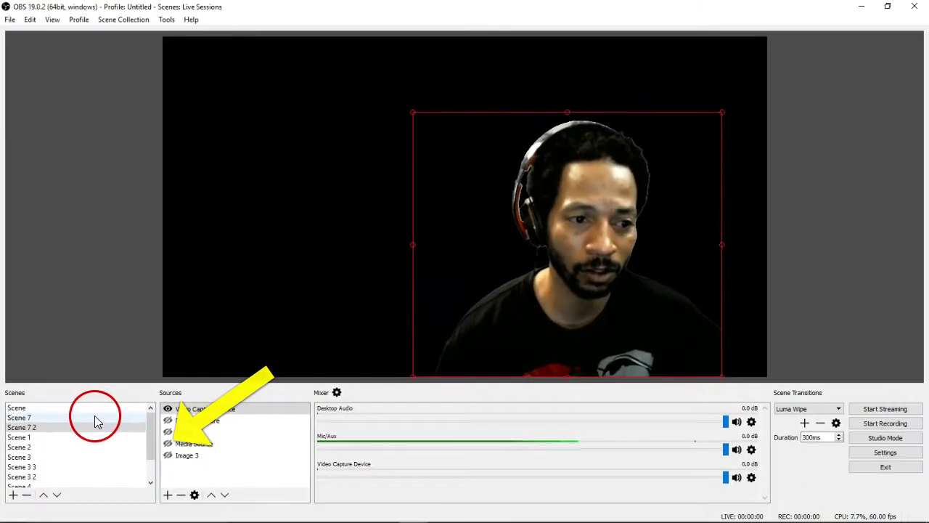
{"action": "left_click", "coordinate": [235, 263]}
Flip between Scene 7 2 and Scene 7 to compare them.
{"action": "left_click", "coordinate": [225, 287]}
{"action": "left_click", "coordinate": [88, 418]}
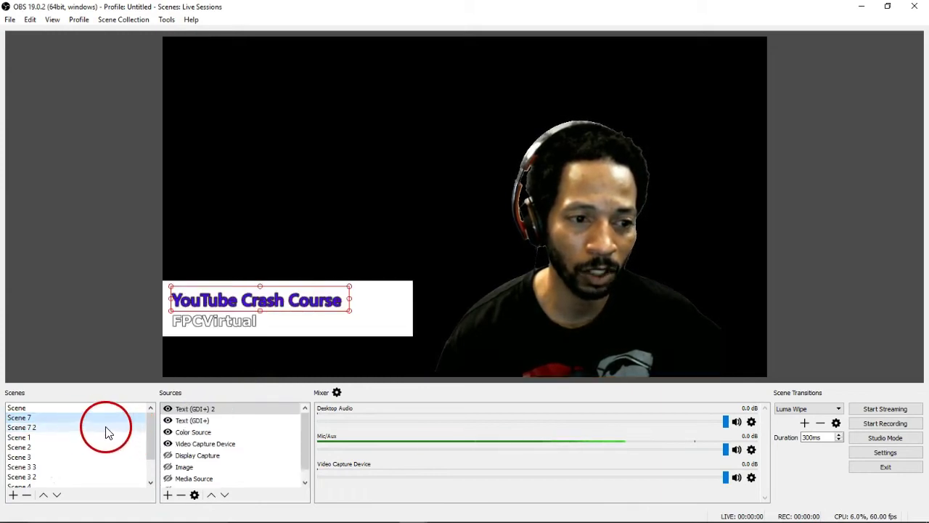
{"action": "left_click", "coordinate": [105, 428]}
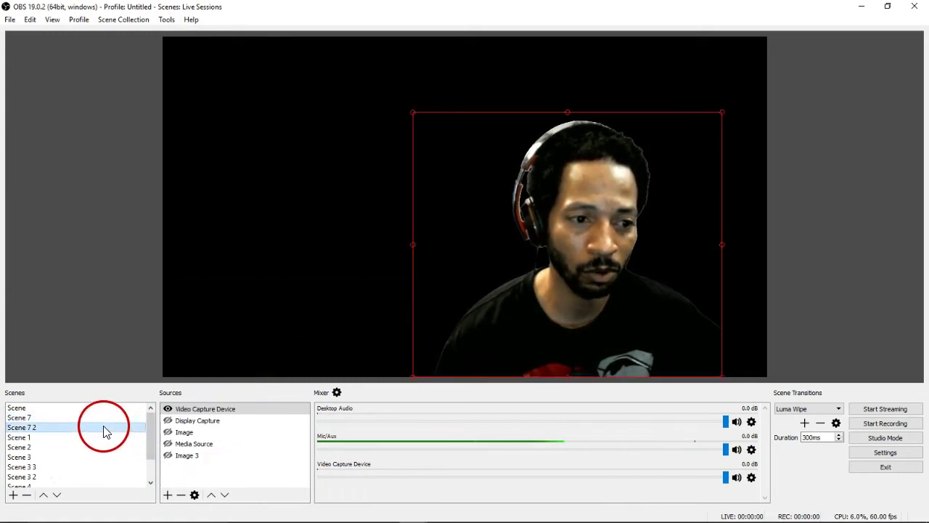
Duplicate Scene 7 as 'Scene 7 3' and move it directly below Scene 7.
{"action": "left_click", "coordinate": [30, 418]}
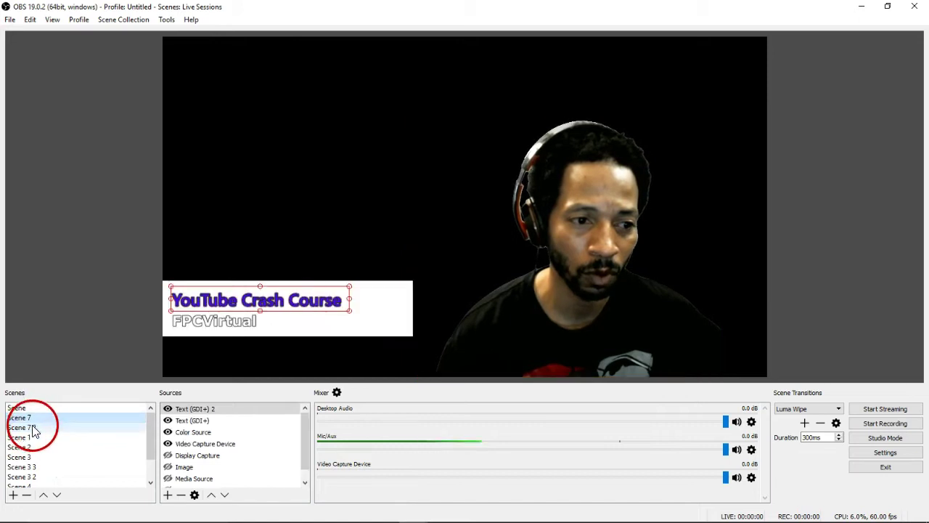
{"action": "right_click", "coordinate": [70, 423]}
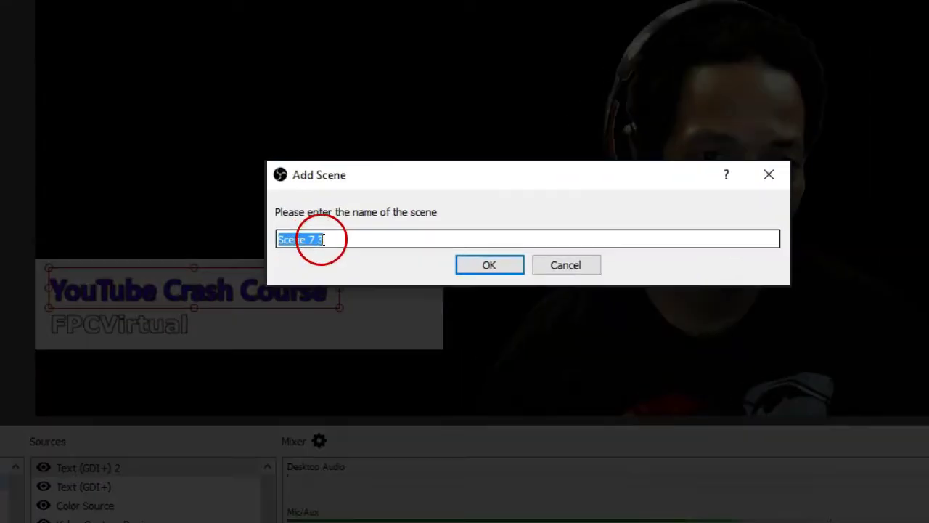
{"action": "left_click", "coordinate": [490, 265]}
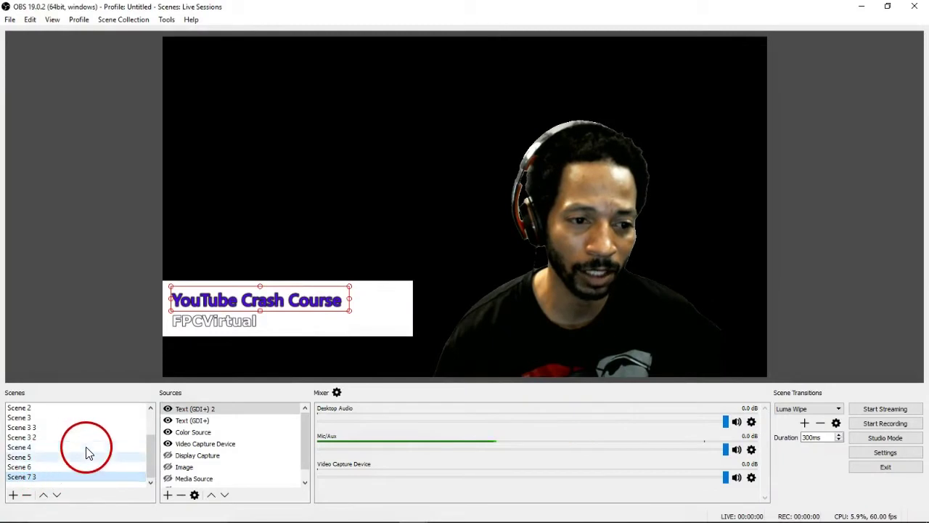
{"action": "left_click_drag", "start_coordinate": [11, 471], "coordinate": [73, 427]}
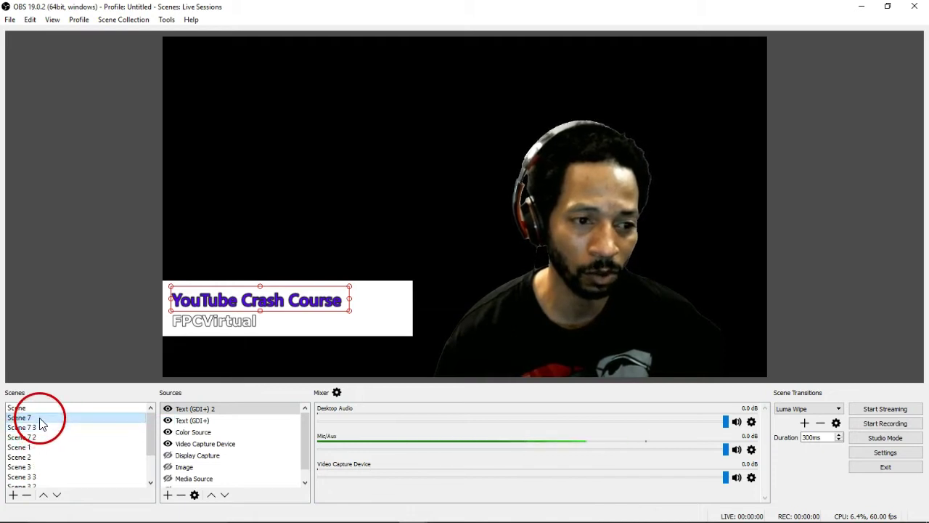
Compare Scene 7, Scene 7 2 and Scene 7 3, ending on the duplicate Scene 7 3.
{"action": "left_click", "coordinate": [58, 418]}
{"action": "left_click", "coordinate": [58, 429]}
{"action": "left_click", "coordinate": [60, 417]}
{"action": "left_click", "coordinate": [61, 430]}
{"action": "left_click", "coordinate": [61, 418]}
{"action": "left_click", "coordinate": [62, 437]}
{"action": "left_click", "coordinate": [63, 427]}
{"action": "left_click", "coordinate": [60, 418]}
{"action": "left_click", "coordinate": [63, 438]}
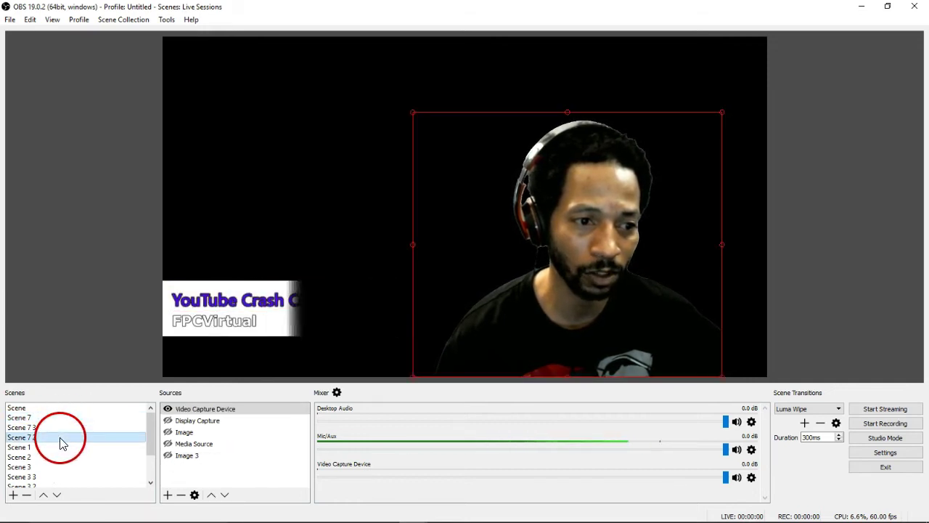
{"action": "left_click", "coordinate": [61, 427]}
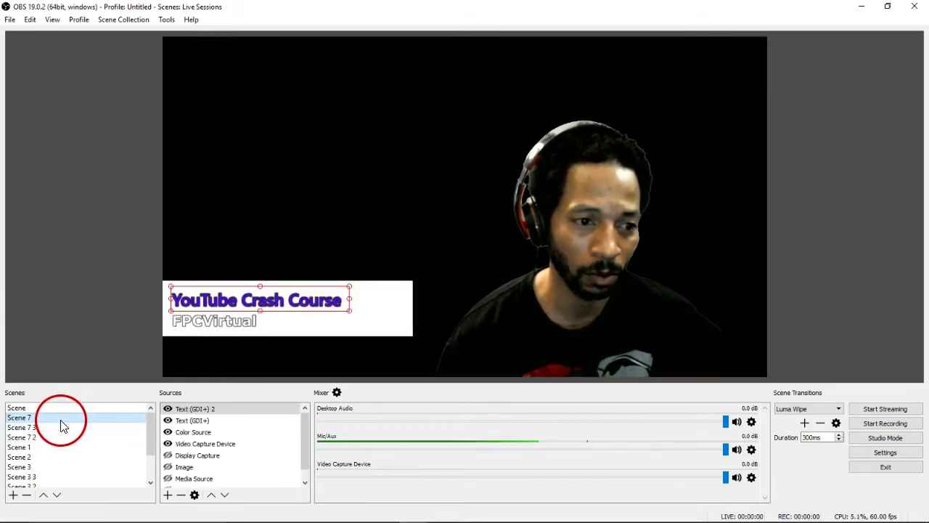
{"action": "left_click", "coordinate": [58, 428]}
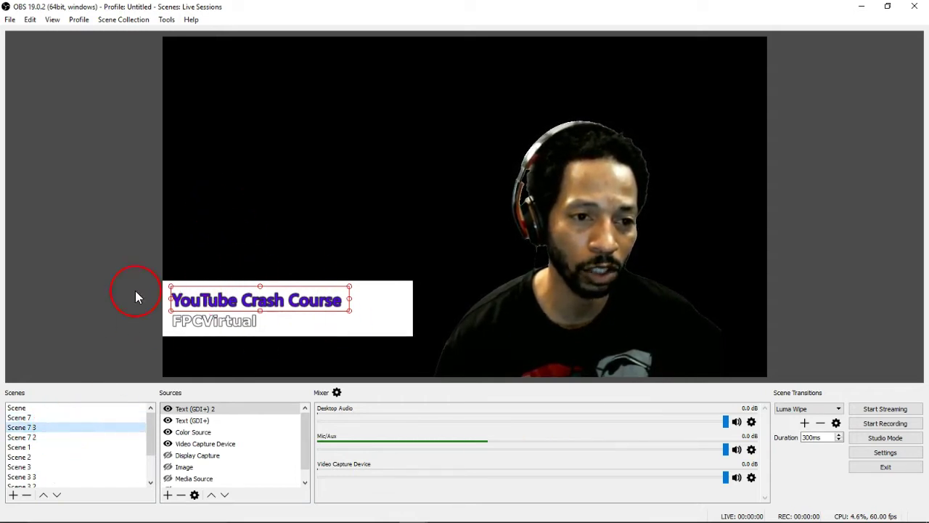
Remove the YouTube Crash Course title, the FPCVirtual text and the white Color Source from Scene 7 3.
{"action": "left_click", "coordinate": [322, 314]}
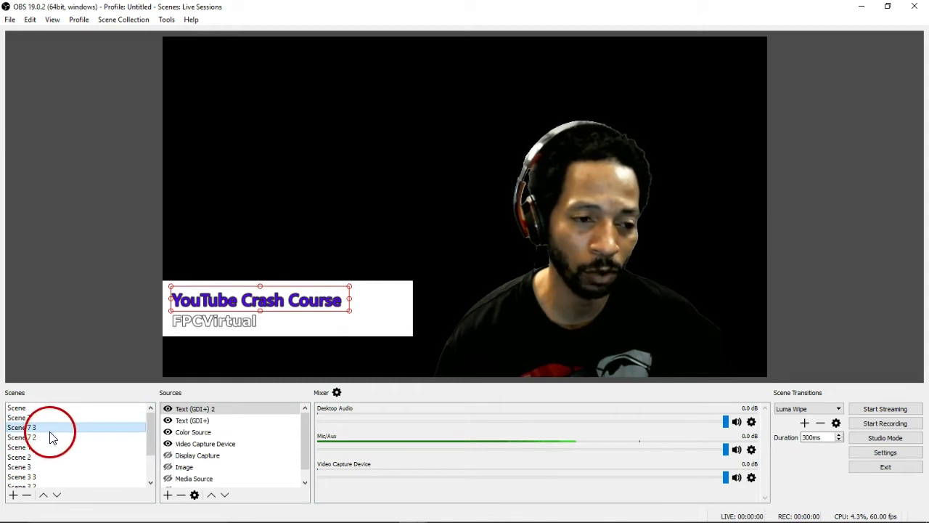
{"action": "right_click", "coordinate": [323, 313]}
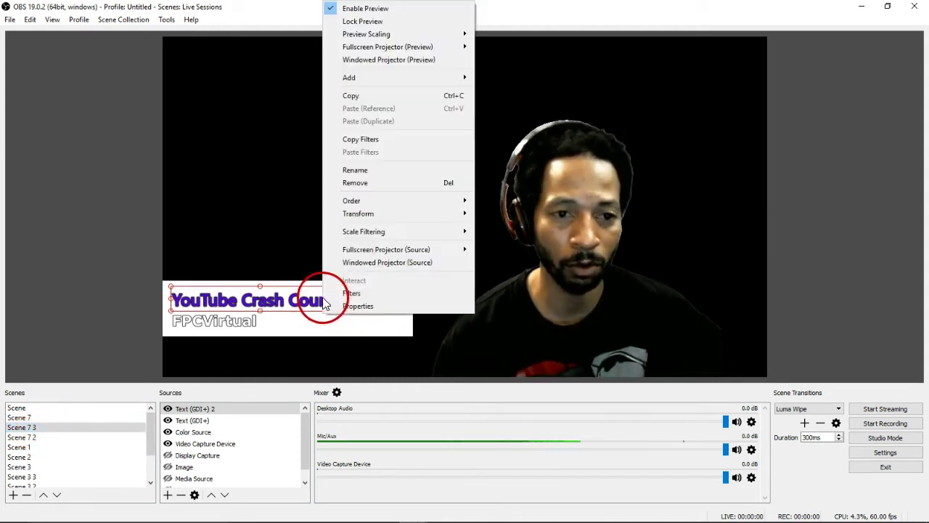
{"action": "left_click", "coordinate": [382, 183]}
{"action": "left_click", "coordinate": [483, 281]}
{"action": "left_click", "coordinate": [244, 321]}
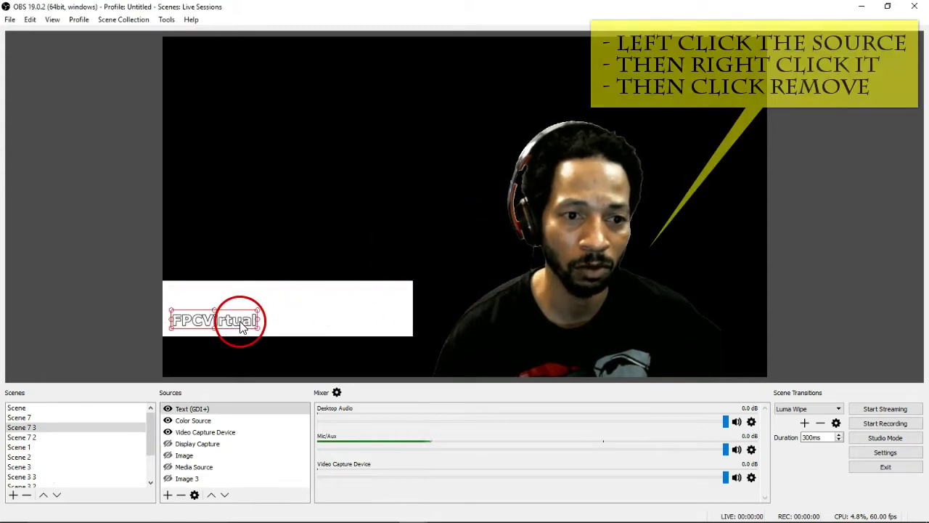
{"action": "right_click", "coordinate": [241, 324]}
{"action": "left_click", "coordinate": [312, 188]}
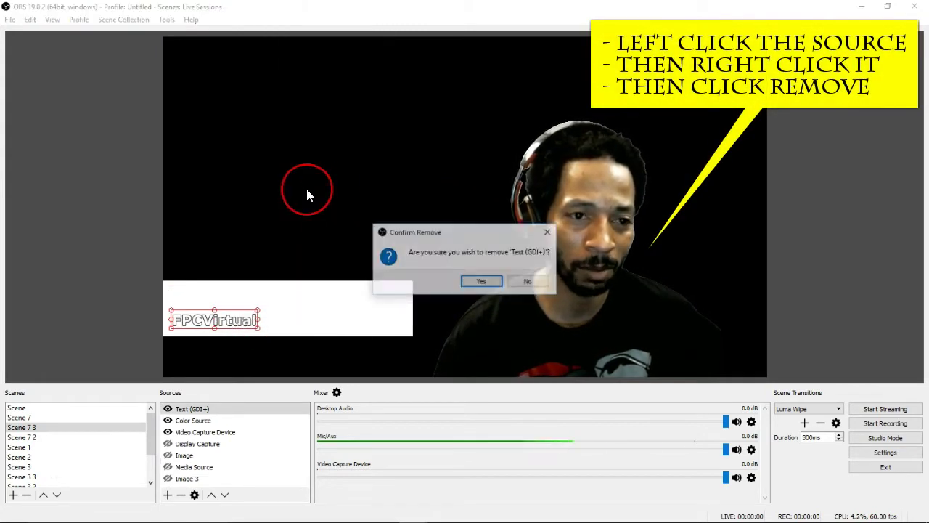
{"action": "left_click", "coordinate": [489, 286]}
{"action": "left_click", "coordinate": [276, 303]}
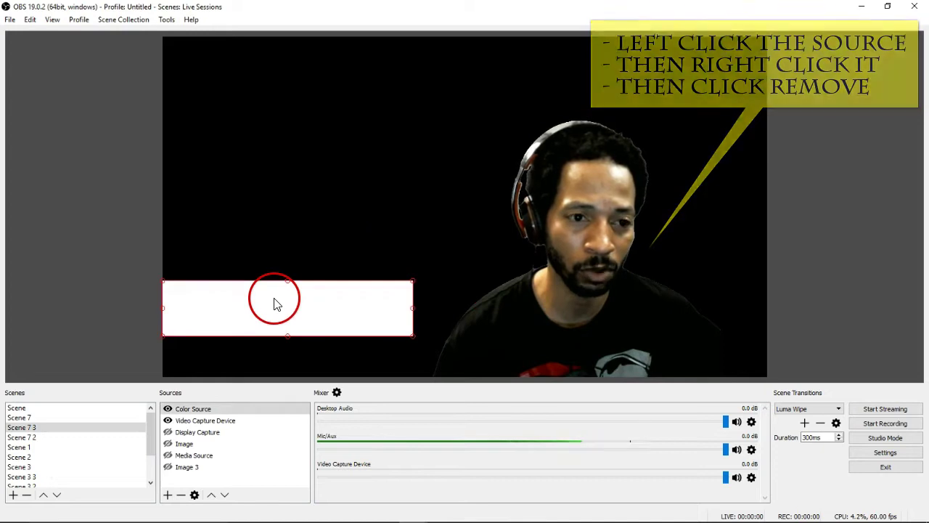
{"action": "right_click", "coordinate": [276, 303]}
{"action": "left_click", "coordinate": [328, 182]}
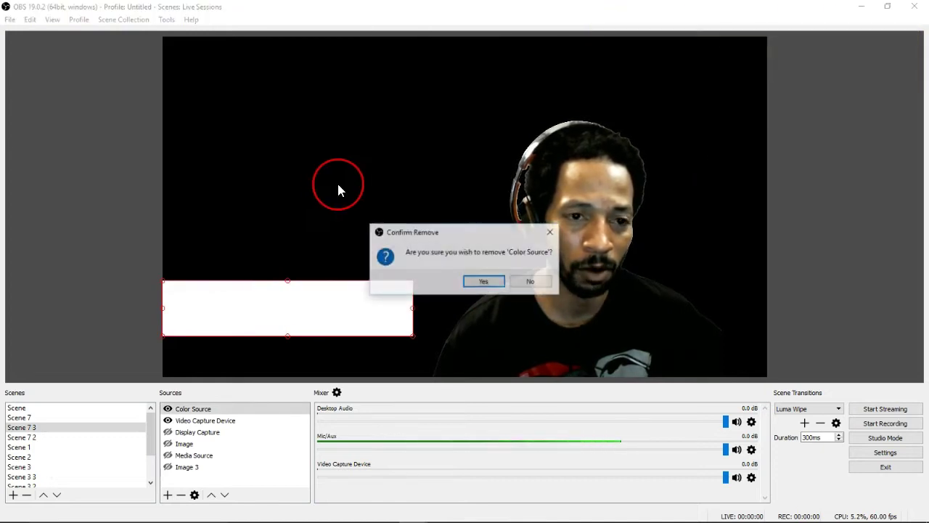
{"action": "left_click", "coordinate": [491, 288]}
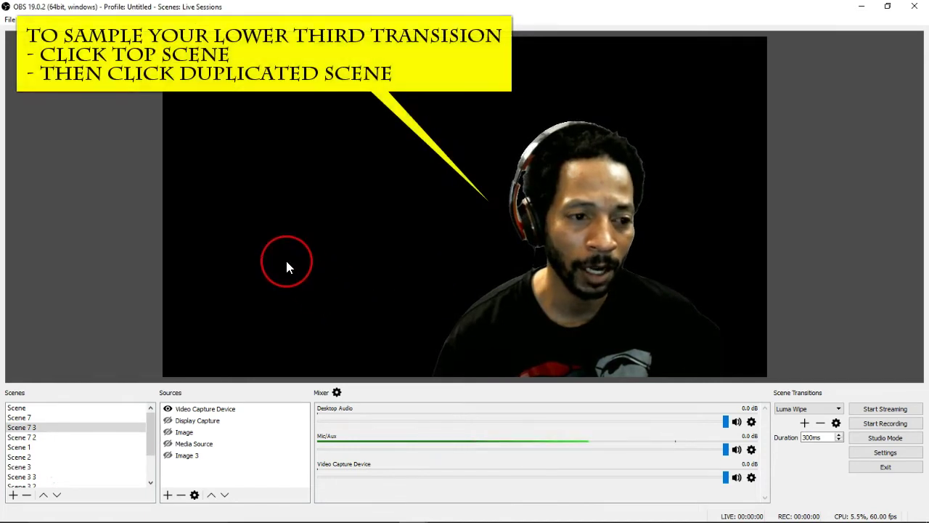
Switch back and forth between Scene 7 and Scene 7 3 to watch the lower third appear and disappear.
{"action": "left_click", "coordinate": [47, 417]}
{"action": "left_click", "coordinate": [57, 427]}
{"action": "left_click", "coordinate": [54, 420]}
{"action": "left_click", "coordinate": [58, 429]}
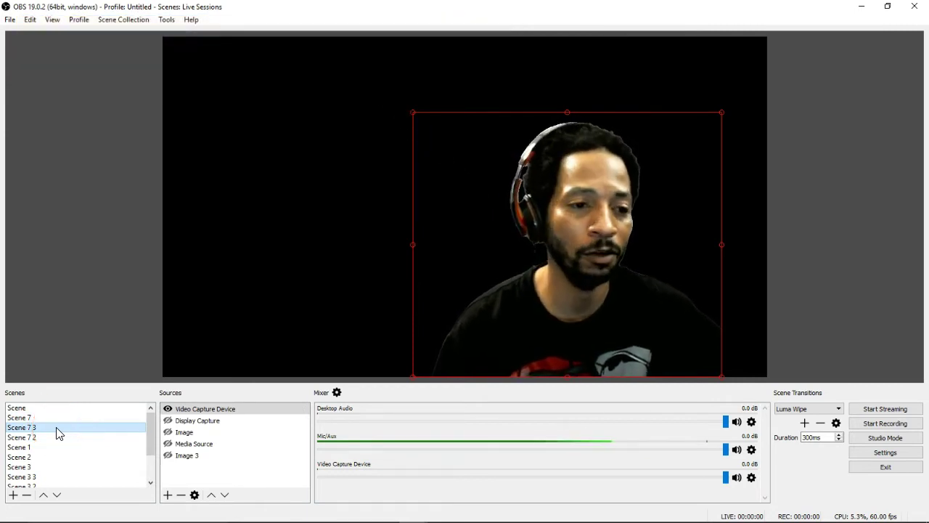
{"action": "left_click", "coordinate": [54, 419]}
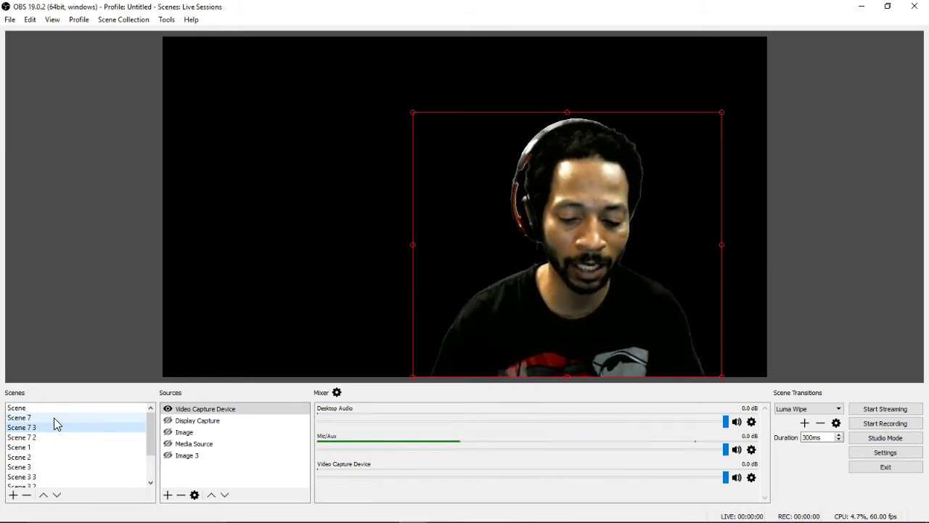
{"action": "key", "text": "Down"}
{"action": "key", "text": "Down"}
{"action": "key", "text": "Down"}
{"action": "key", "text": "Down"}
{"action": "key", "text": "Down"}
{"action": "key", "text": "Down"}
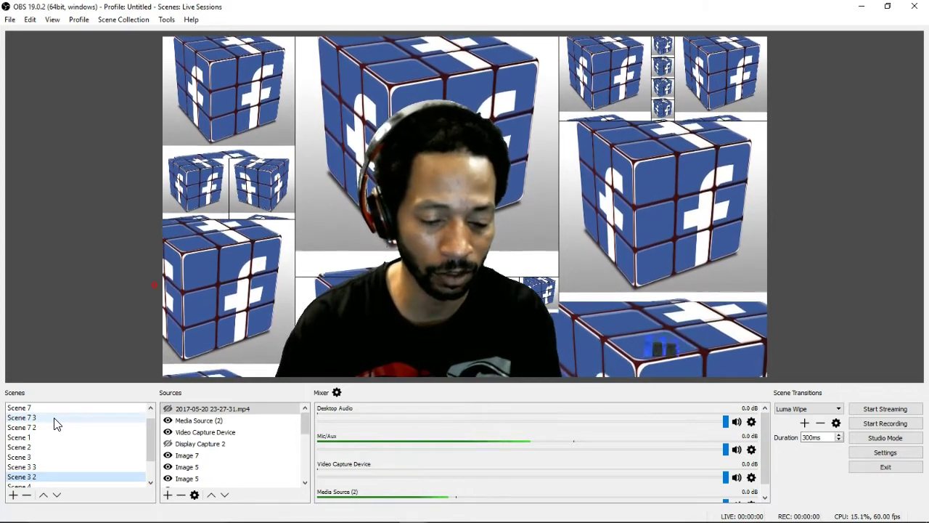
{"action": "key", "text": "Up"}
{"action": "key", "text": "Up"}
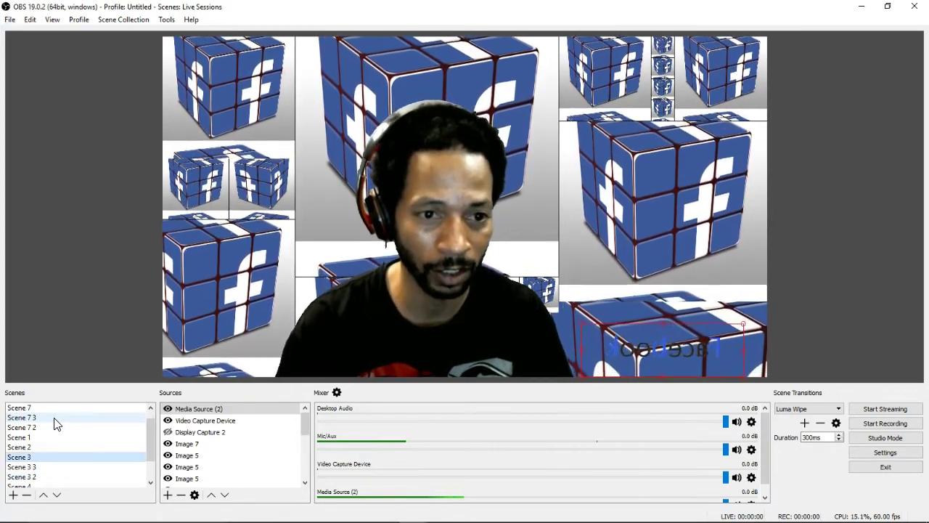
Step through Scene 3 and Scene 7 3, ending on Scene 7 with its banner.
{"action": "left_click", "coordinate": [38, 427]}
{"action": "left_click", "coordinate": [36, 421]}
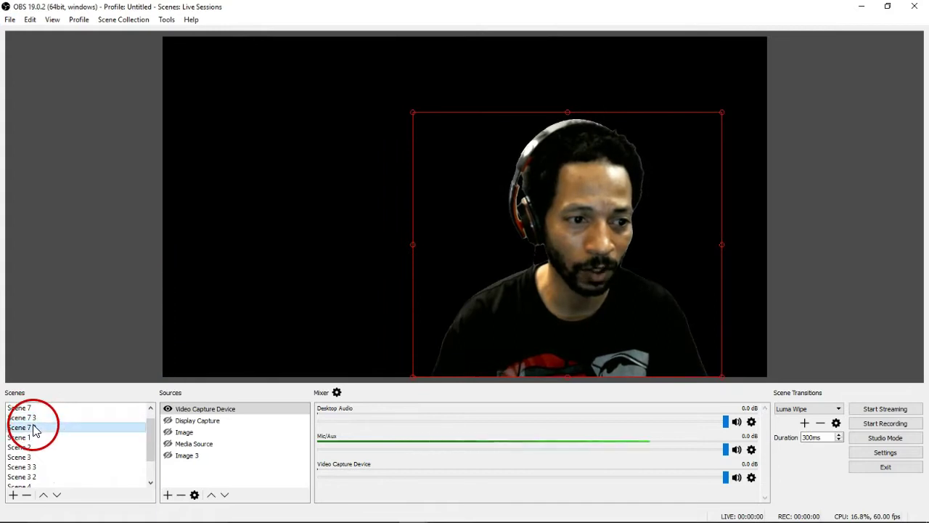
{"action": "left_click", "coordinate": [31, 408]}
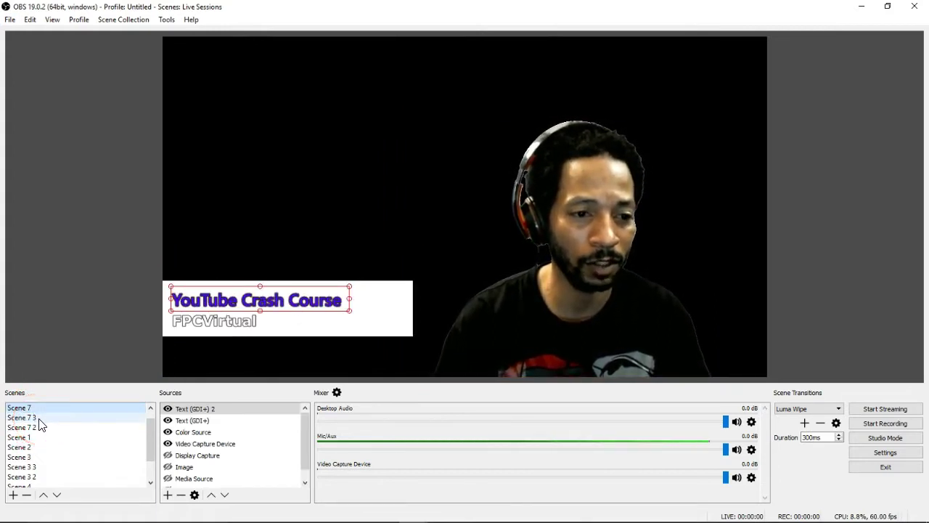
{"action": "scroll", "coordinate": [40, 424], "scroll_direction": "up", "scroll_amount": 1}
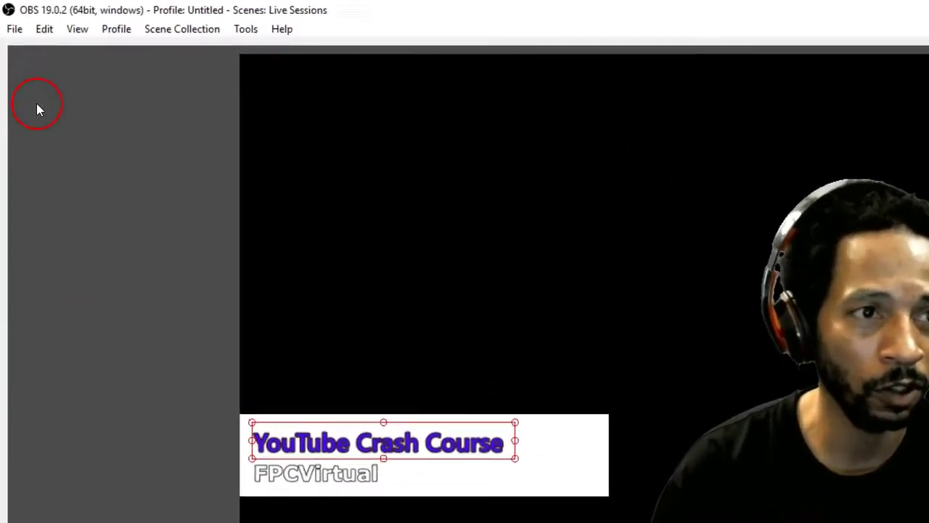
Open Settings on the Hotkeys page and scroll to Scene 7's switch-to-scene entry.
{"action": "left_click", "coordinate": [14, 29]}
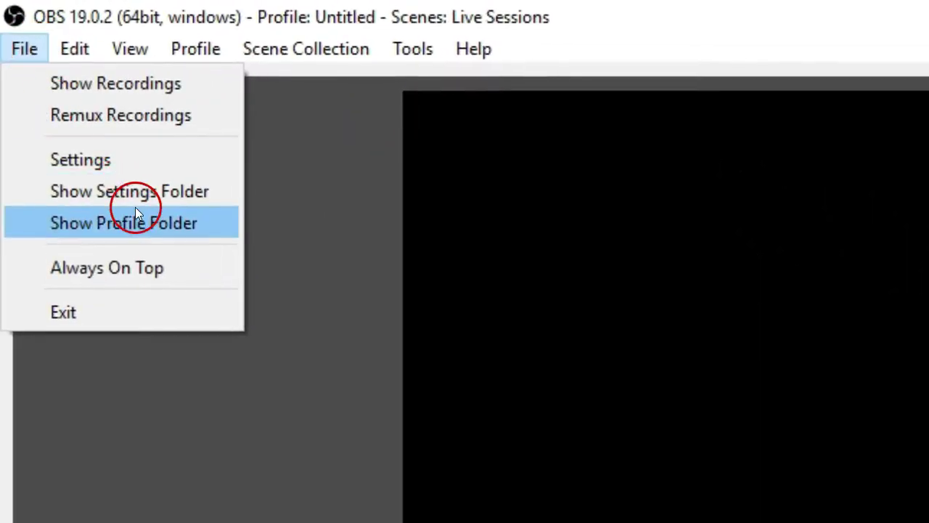
{"action": "left_click", "coordinate": [139, 161]}
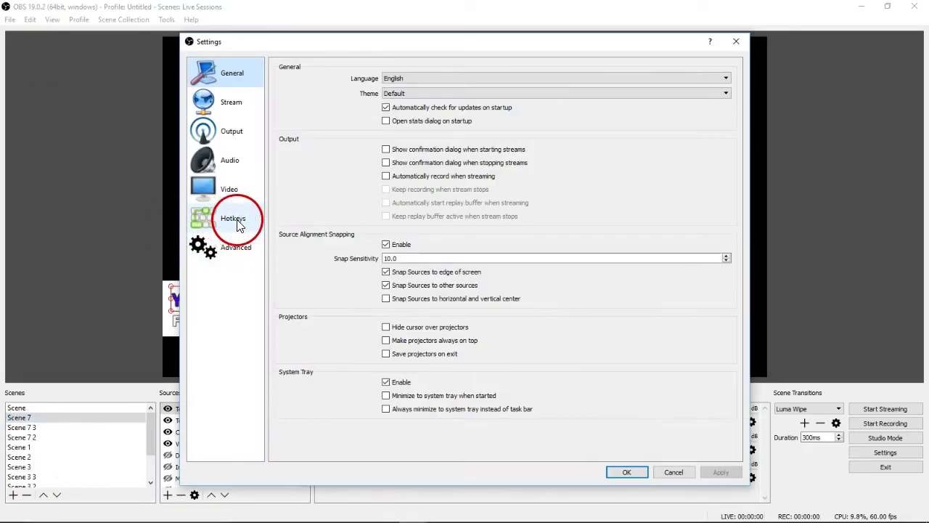
{"action": "left_click", "coordinate": [238, 225]}
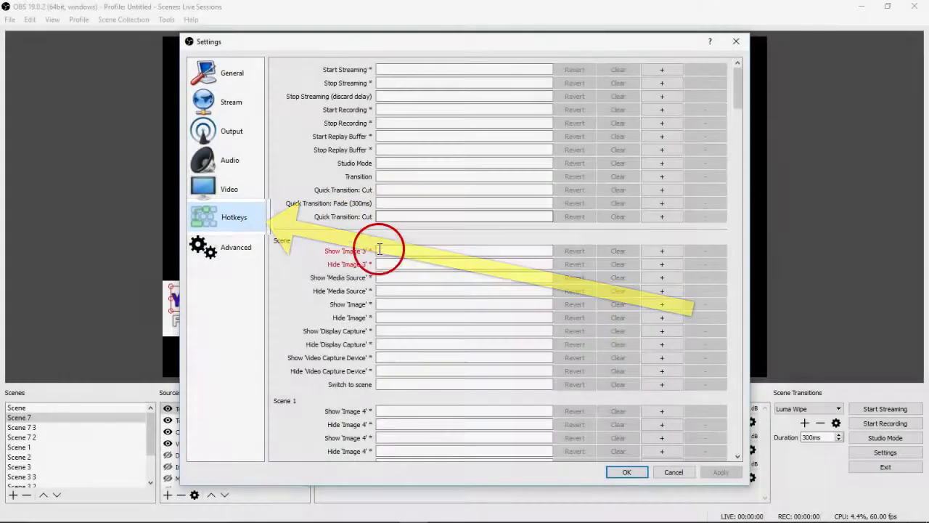
{"action": "scroll", "coordinate": [347, 364], "scroll_direction": "down", "scroll_amount": 10}
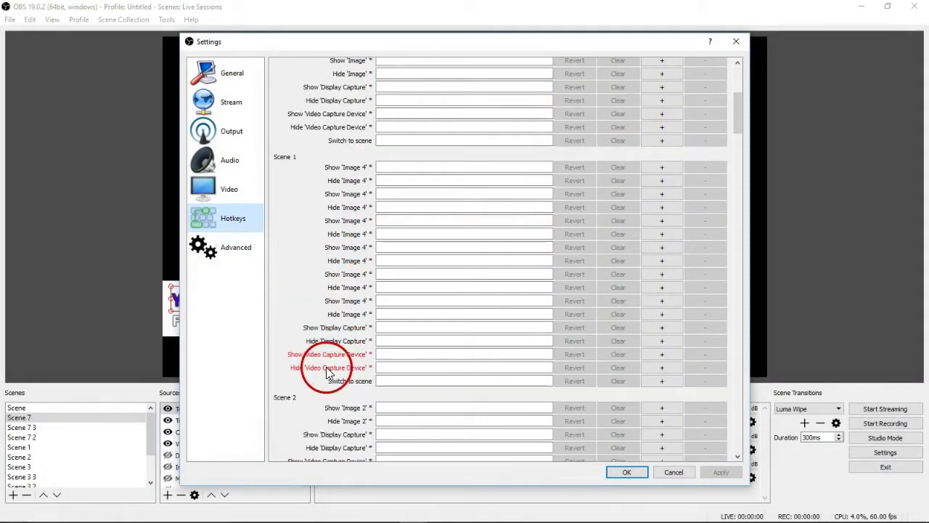
{"action": "scroll", "coordinate": [321, 367], "scroll_direction": "down", "scroll_amount": 15}
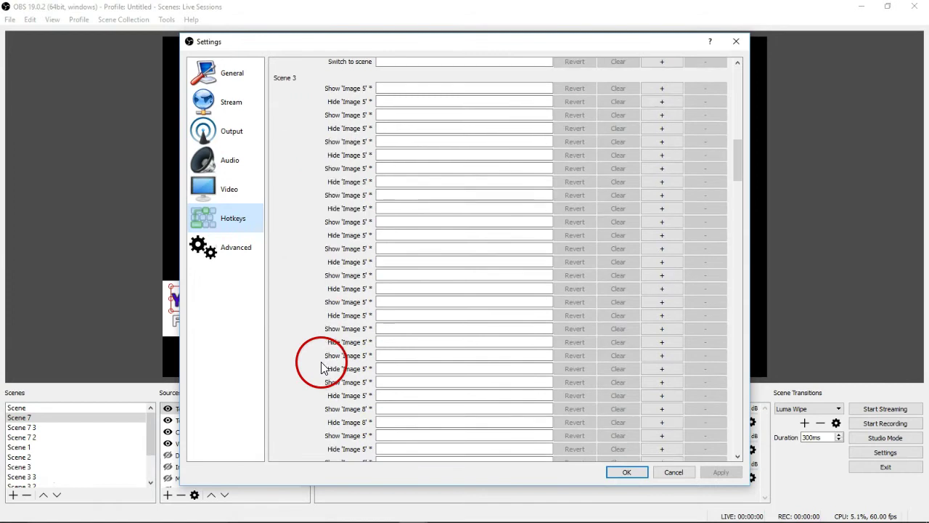
{"action": "left_click_drag", "start_coordinate": [741, 223], "coordinate": [731, 472]}
{"action": "scroll", "coordinate": [358, 317], "scroll_direction": "up", "scroll_amount": 15}
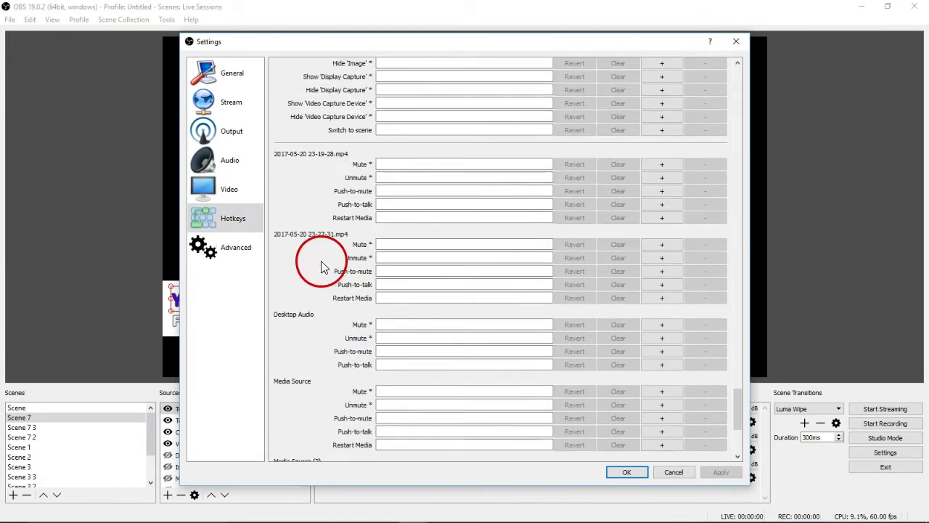
{"action": "scroll", "coordinate": [314, 260], "scroll_direction": "up", "scroll_amount": 3}
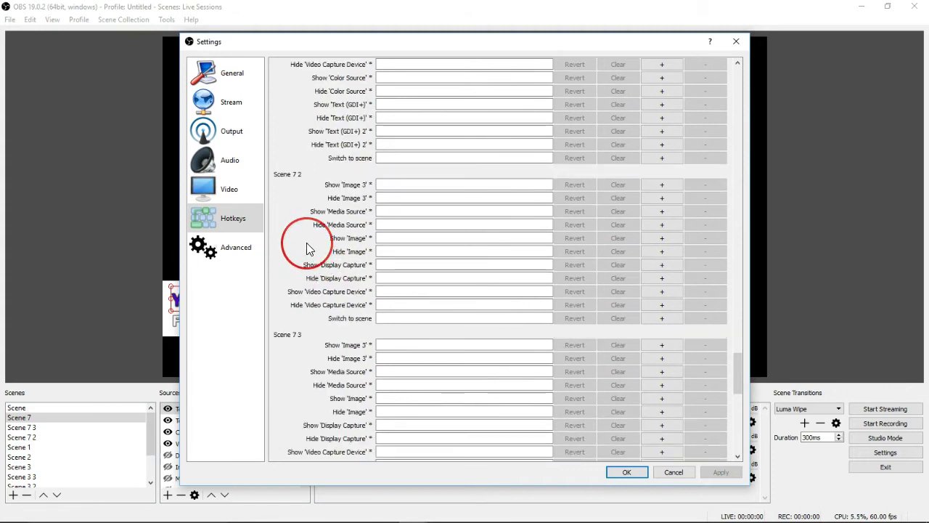
{"action": "scroll", "coordinate": [306, 243], "scroll_direction": "up", "scroll_amount": 6}
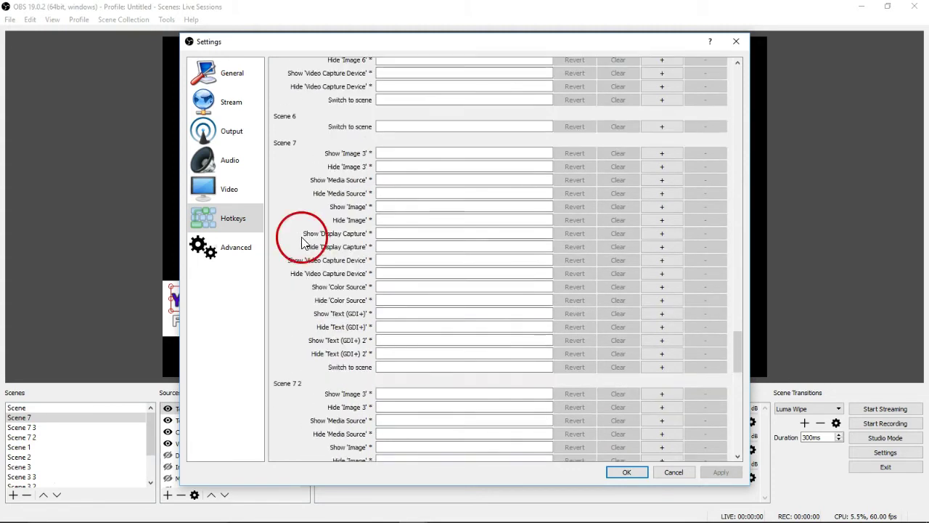
Bind A to switch to Scene 7 and S to switch to Scene 7 2, then apply.
{"action": "left_click", "coordinate": [347, 368]}
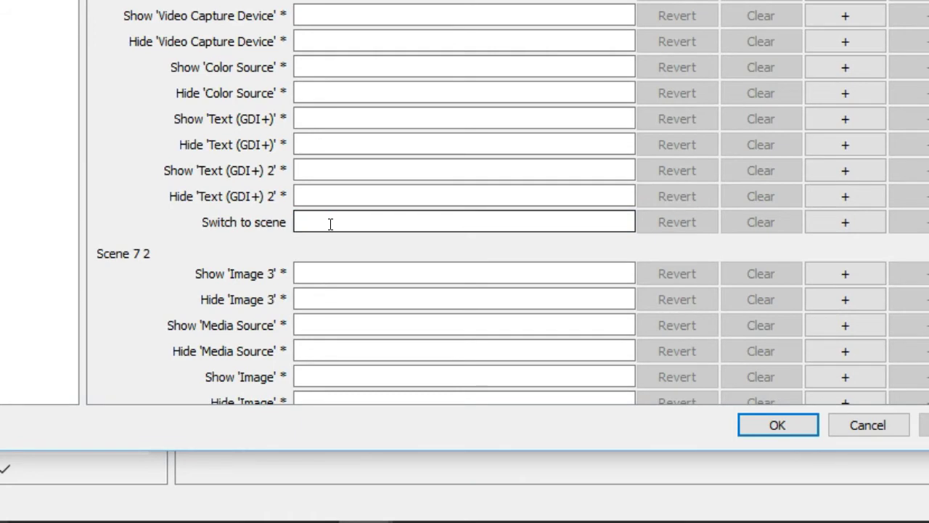
{"action": "key", "text": "a"}
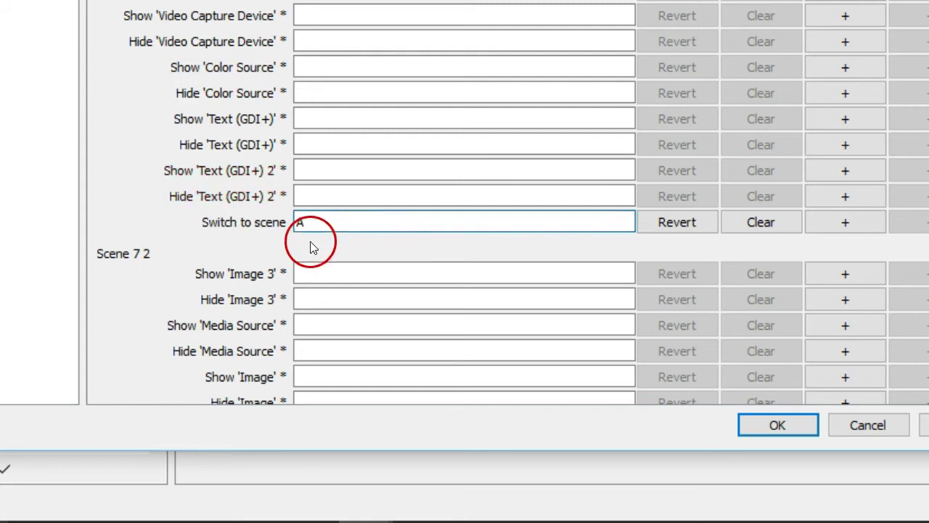
{"action": "scroll", "coordinate": [225, 152], "scroll_direction": "down", "scroll_amount": 6}
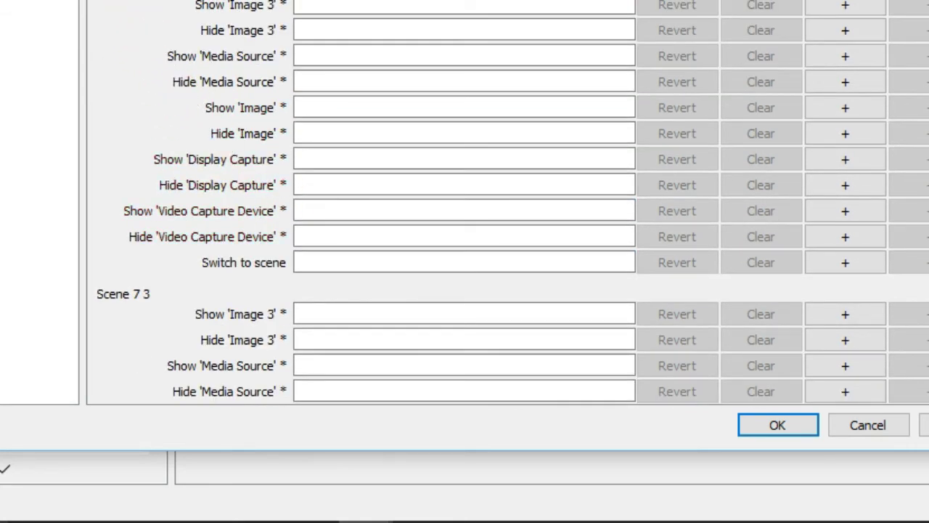
{"action": "left_click", "coordinate": [357, 262]}
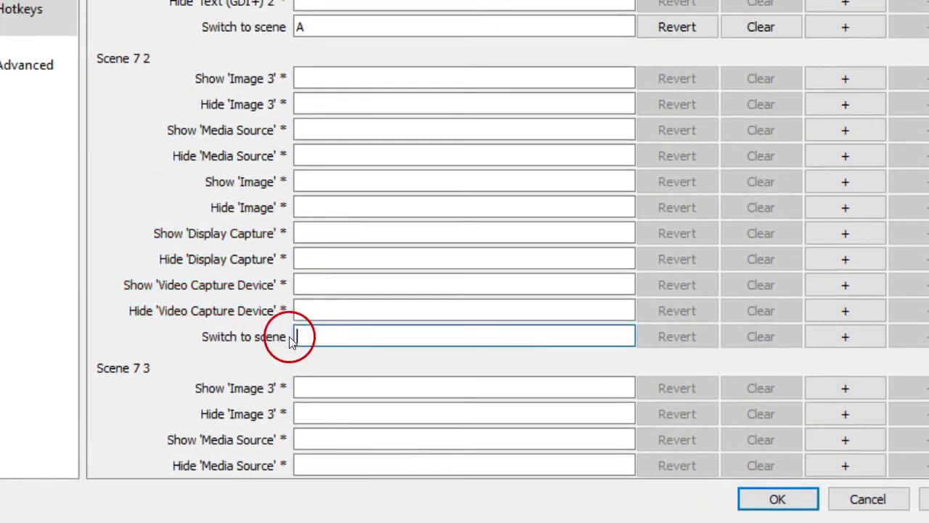
{"action": "key", "text": "s"}
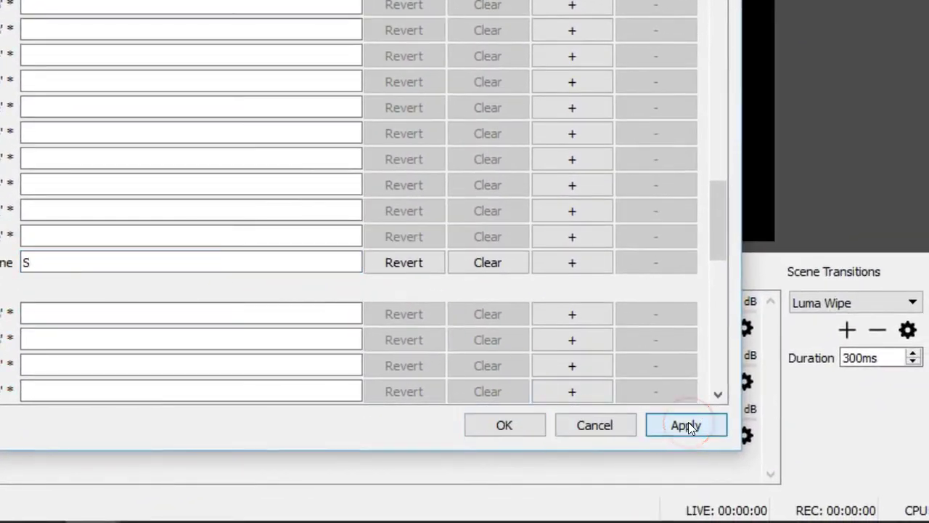
{"action": "left_click", "coordinate": [688, 425]}
Close Settings with OK and step through the scene list back to Scene 7 2.
{"action": "left_click", "coordinate": [494, 426]}
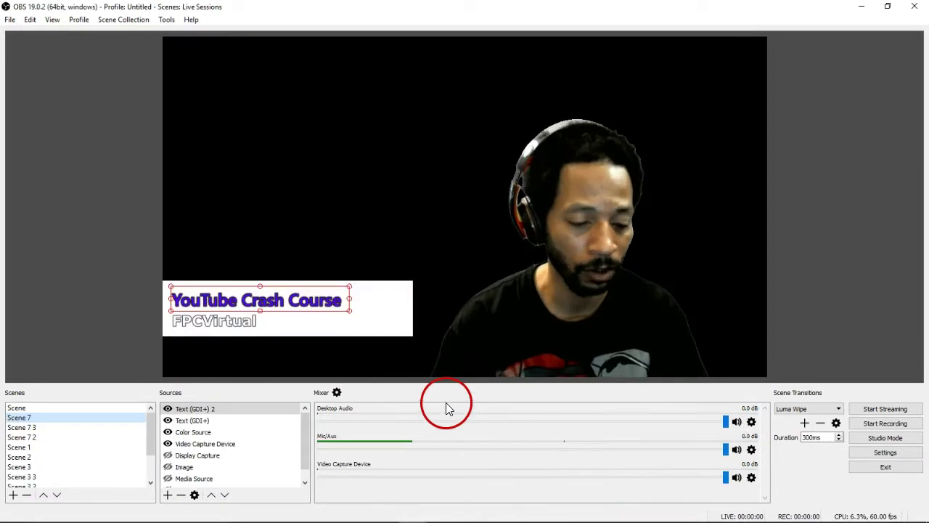
{"action": "key", "text": "Down"}
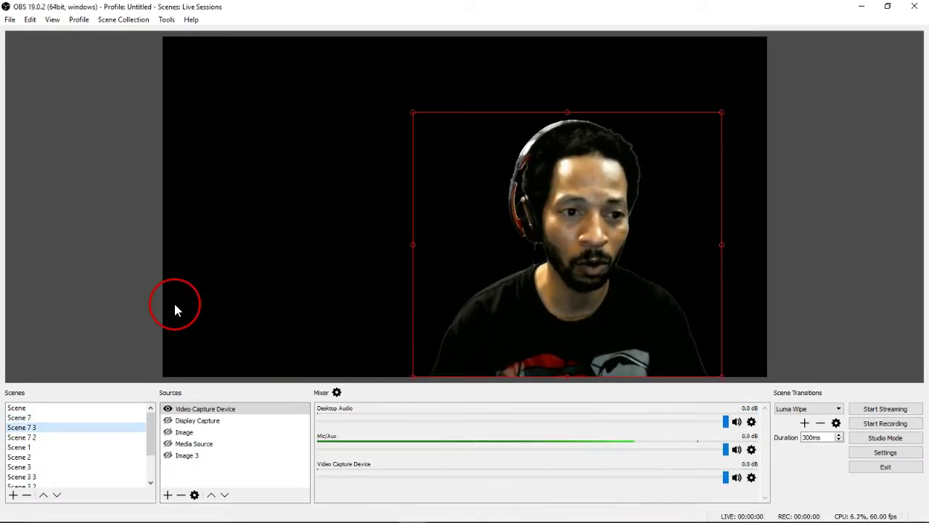
{"action": "key", "text": "Down"}
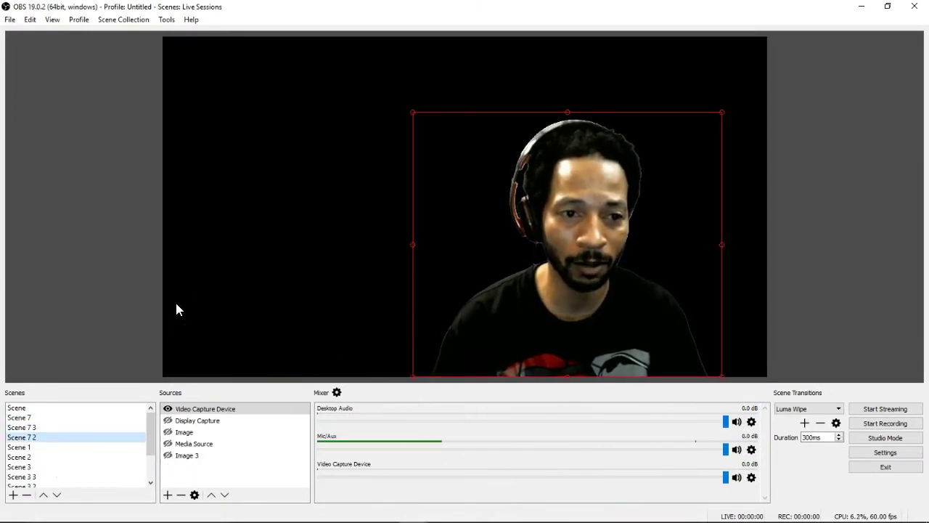
{"action": "key", "text": "Down"}
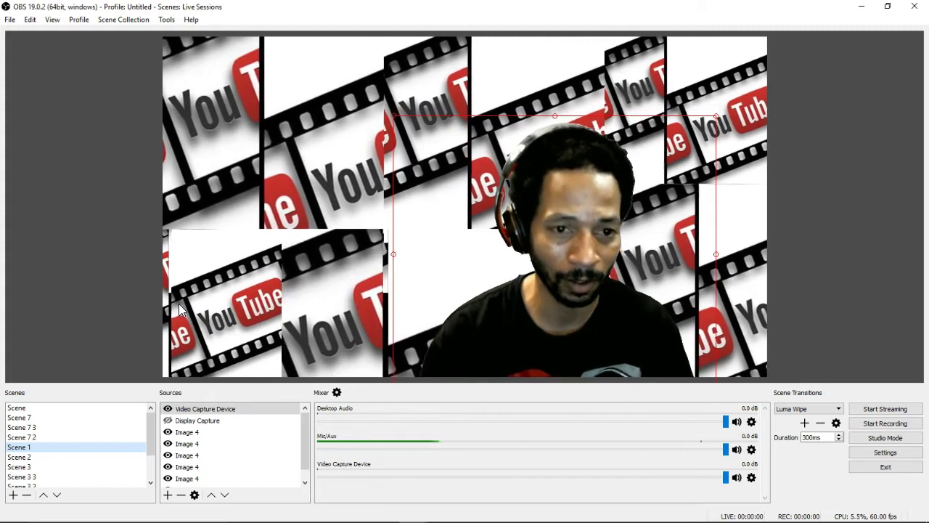
{"action": "key", "text": "Down"}
{"action": "key", "text": "Down"}
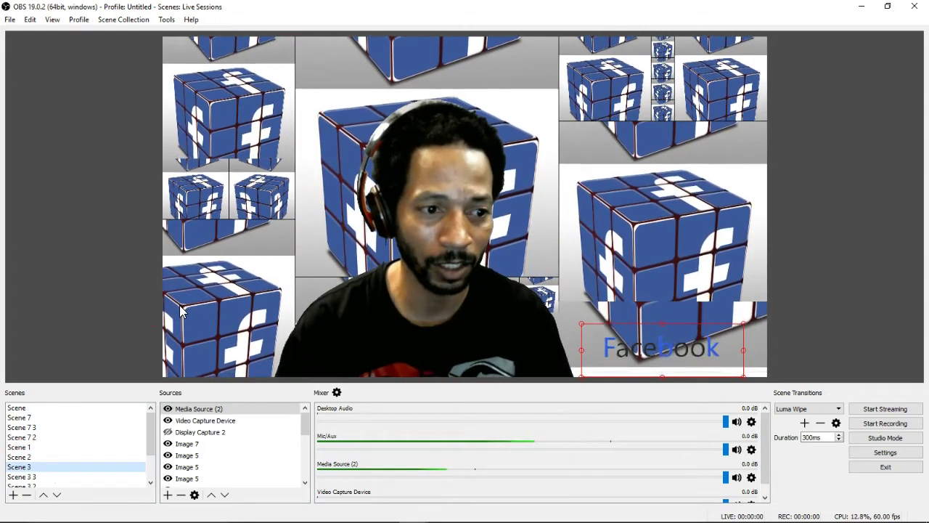
{"action": "left_click", "coordinate": [103, 269]}
{"action": "key", "text": "Up"}
{"action": "key", "text": "Up"}
{"action": "key", "text": "Up"}
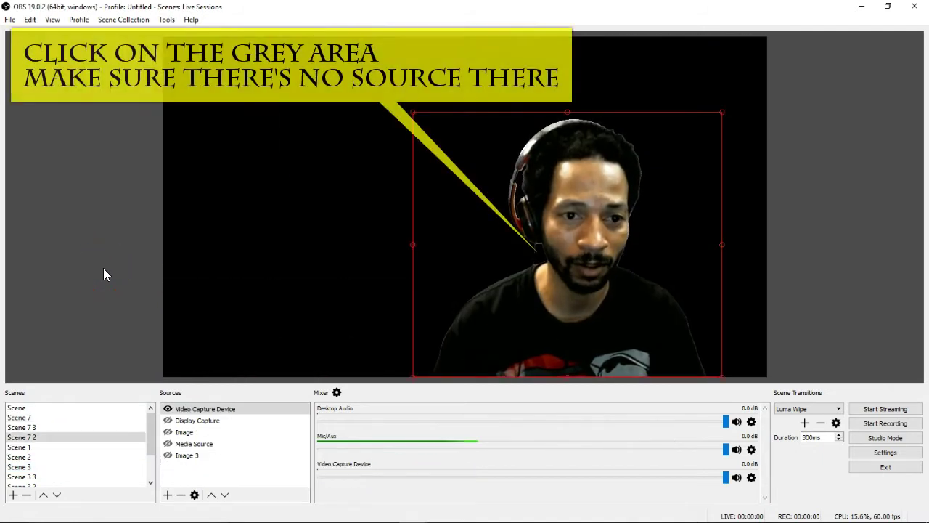
Select the Image source and toggle its visibility on and off, leaving it hidden.
{"action": "mouse_move", "coordinate": [104, 269]}
{"action": "left_mouse_down"}
{"action": "mouse_move", "coordinate": [117, 280]}
{"action": "mouse_move", "coordinate": [81, 168]}
{"action": "mouse_move", "coordinate": [45, 186]}
{"action": "left_mouse_up"}
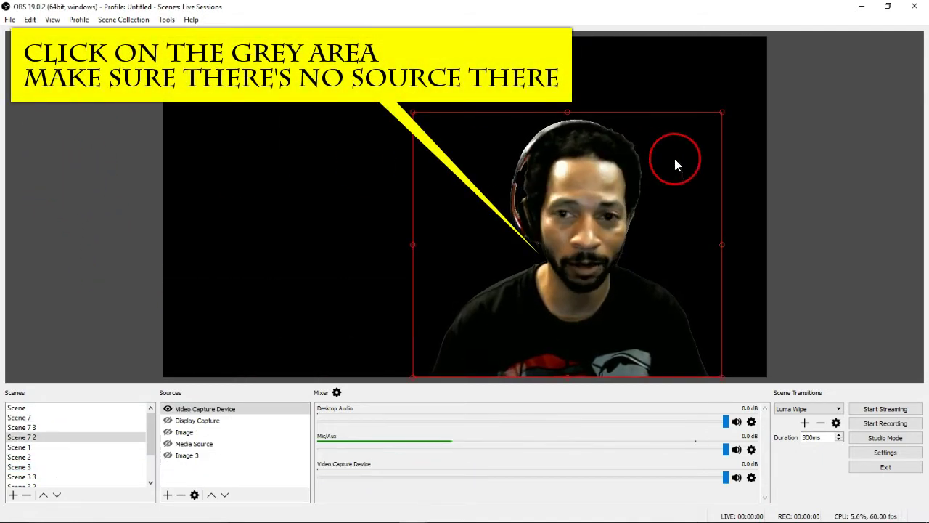
{"action": "left_click", "coordinate": [816, 158]}
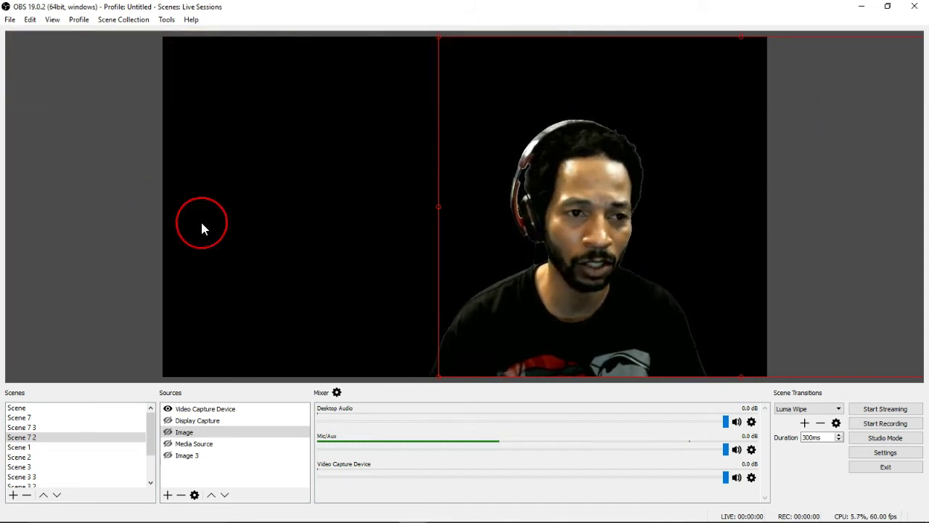
{"action": "left_click", "coordinate": [86, 137]}
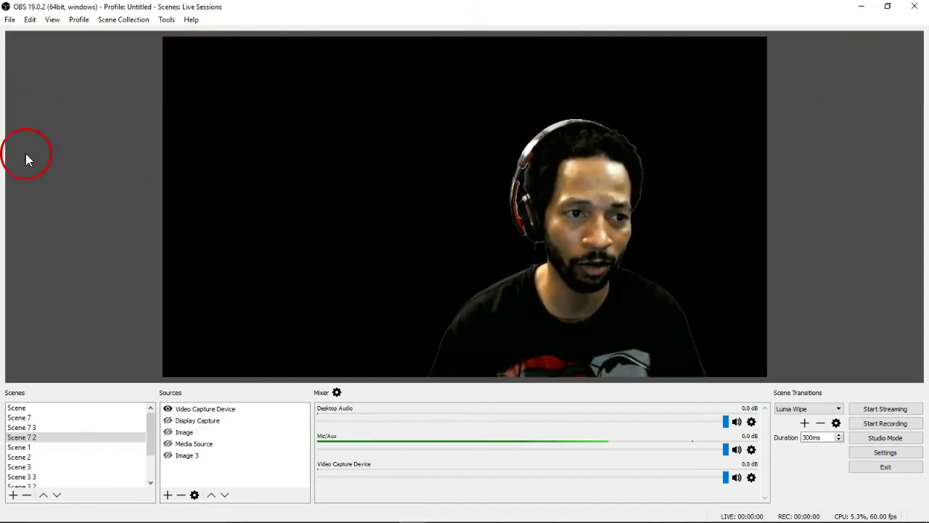
{"action": "left_click", "coordinate": [843, 137]}
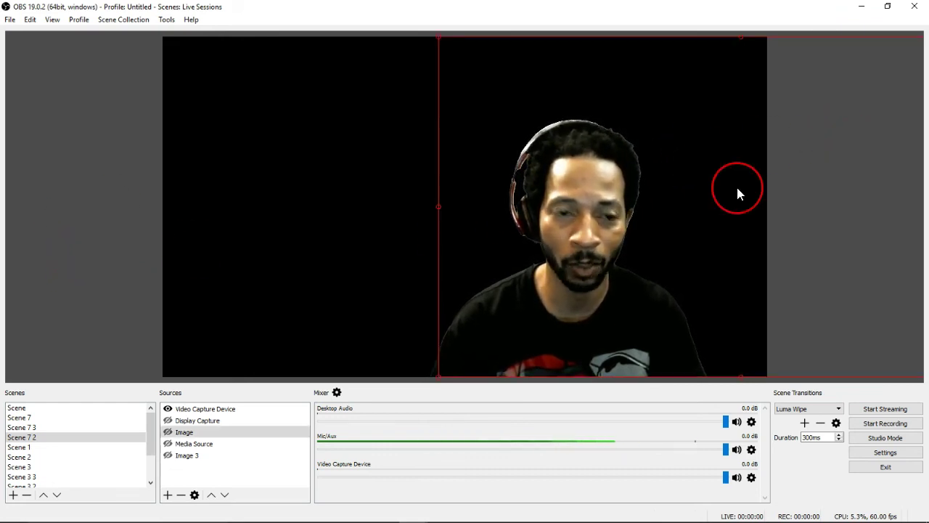
{"action": "left_click", "coordinate": [168, 432]}
{"action": "left_click", "coordinate": [168, 432]}
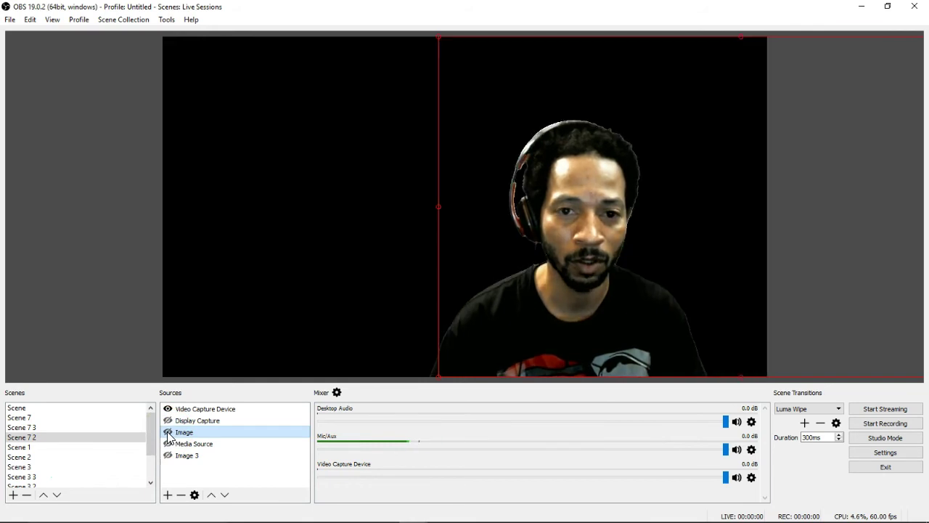
Alternate between Scene 7 and Scene 7 2 with the hotkeys, wiping the lower third in and out, ending on Scene 7.
{"action": "left_click", "coordinate": [64, 186]}
{"action": "key", "text": "1"}
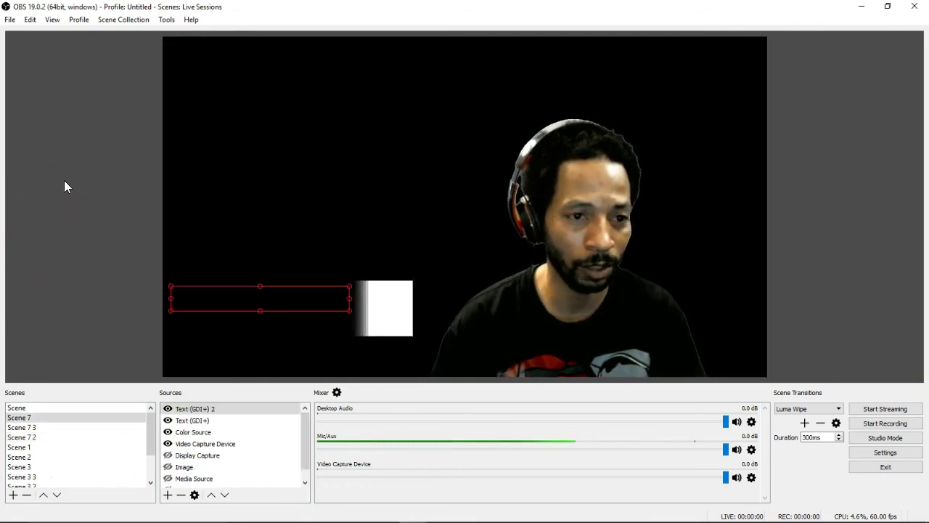
{"action": "key", "text": "2"}
{"action": "key", "text": "1"}
{"action": "key", "text": "2"}
{"action": "key", "text": "1"}
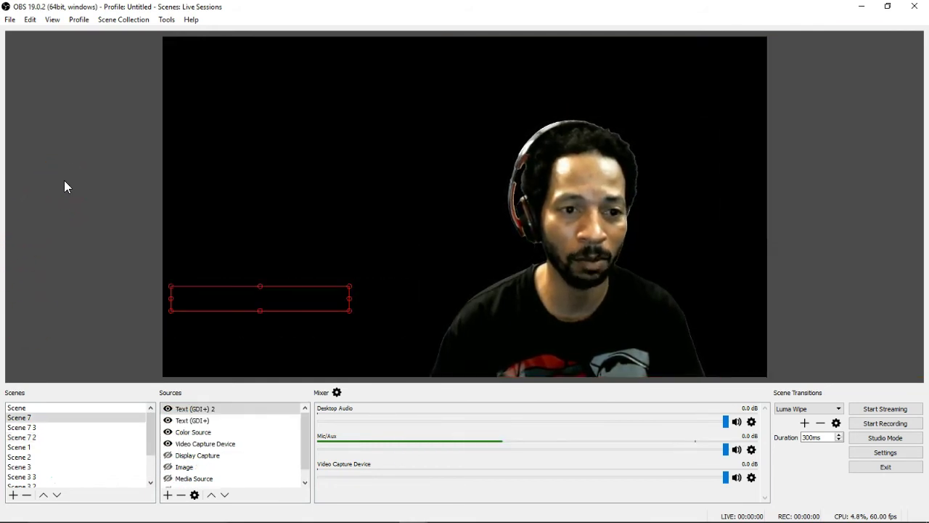
{"action": "key", "text": "2"}
{"action": "key", "text": "1"}
{"action": "key", "text": "2"}
{"action": "key", "text": "1"}
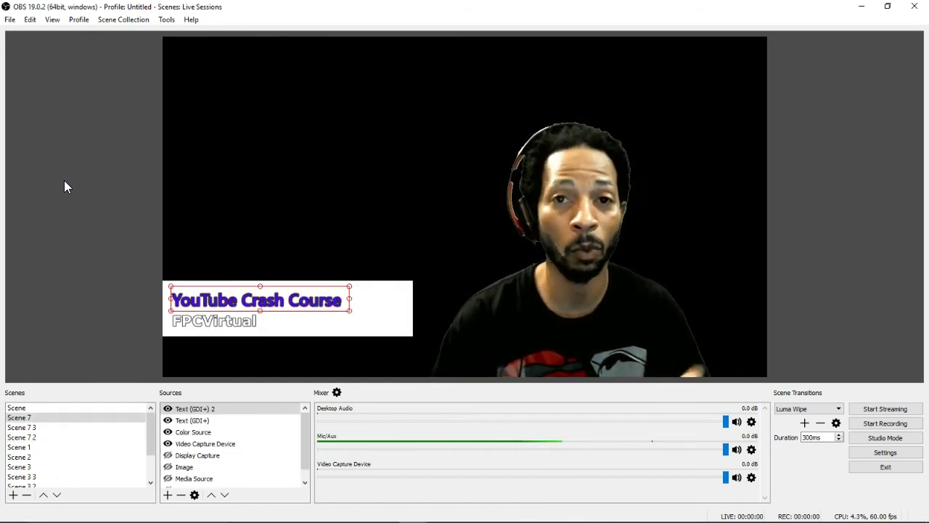